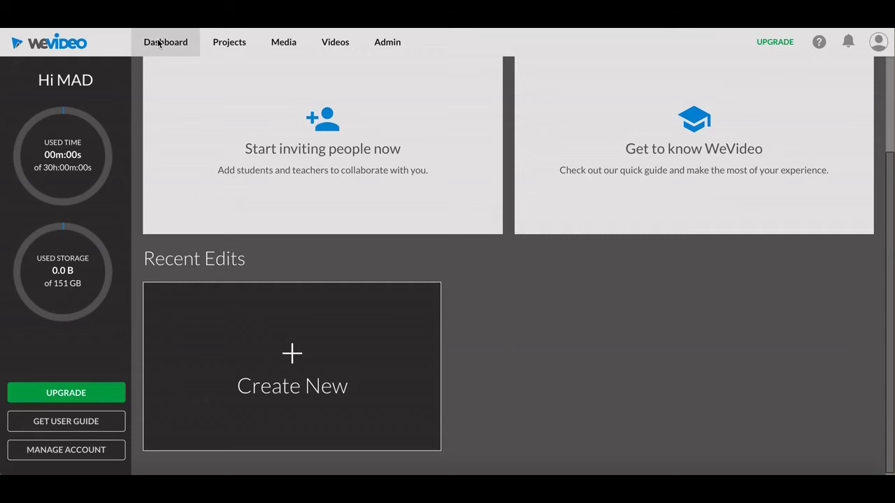
# - Start a new Video edit from the Dashboard's Create New option
pyautogui.click(302, 314)
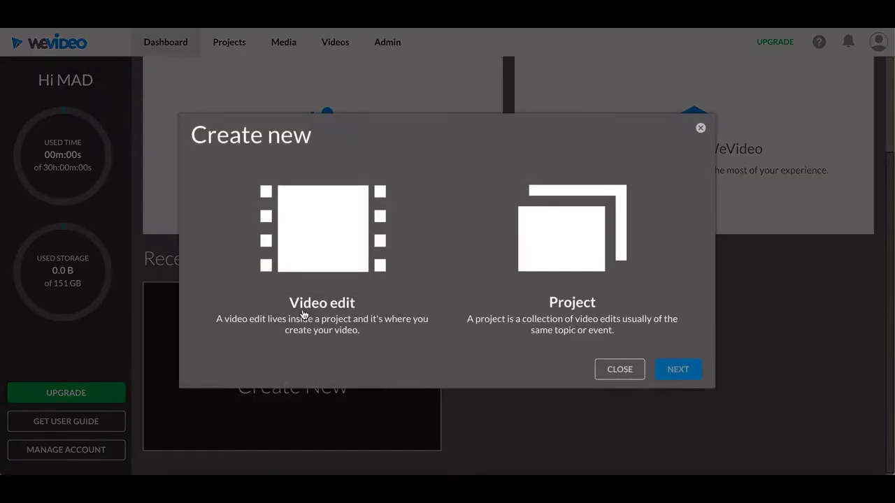
pyautogui.click(407, 289)
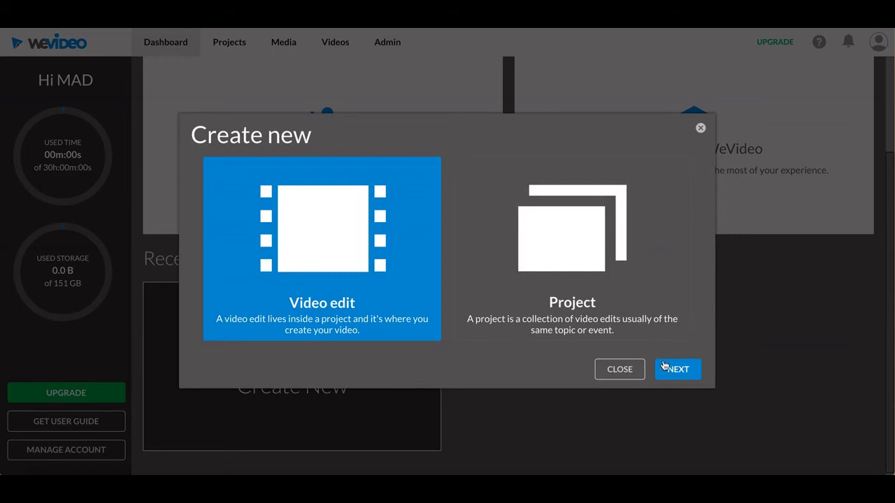
pyautogui.click(670, 369)
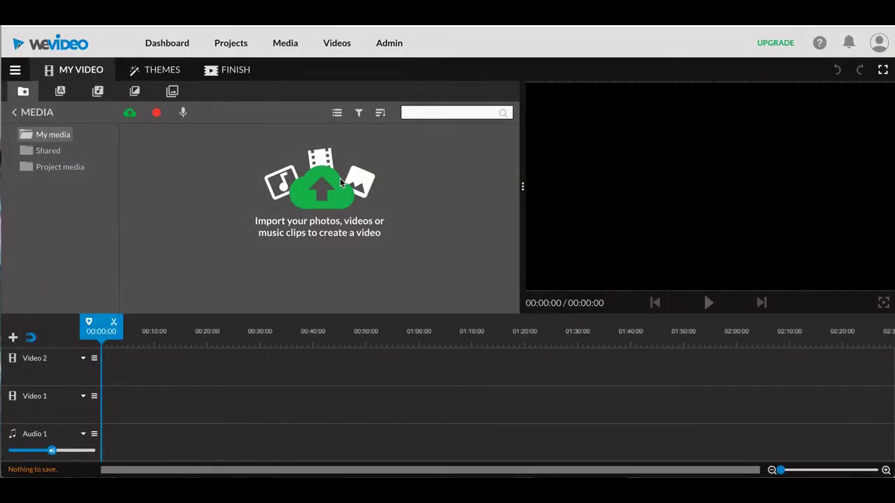
# - Browse to the WeVideo folder on the desktop and select all the IMG concert files for upload
pyautogui.click(324, 200)
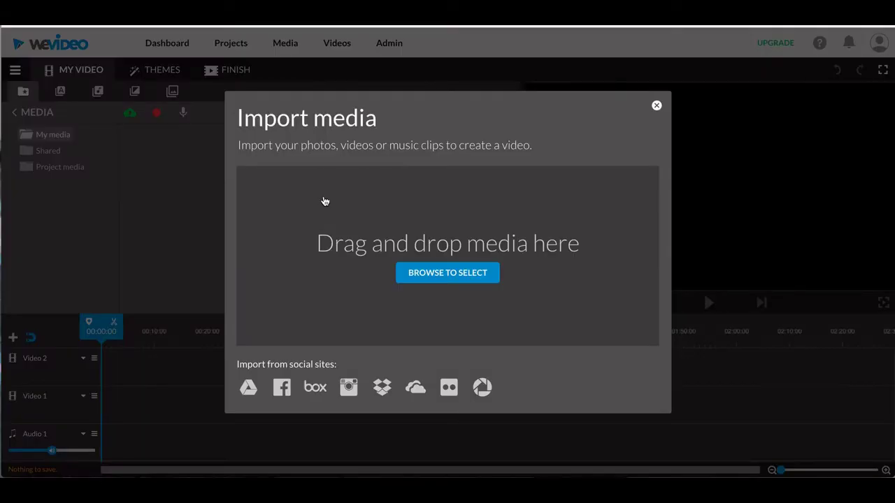
pyautogui.click(448, 273)
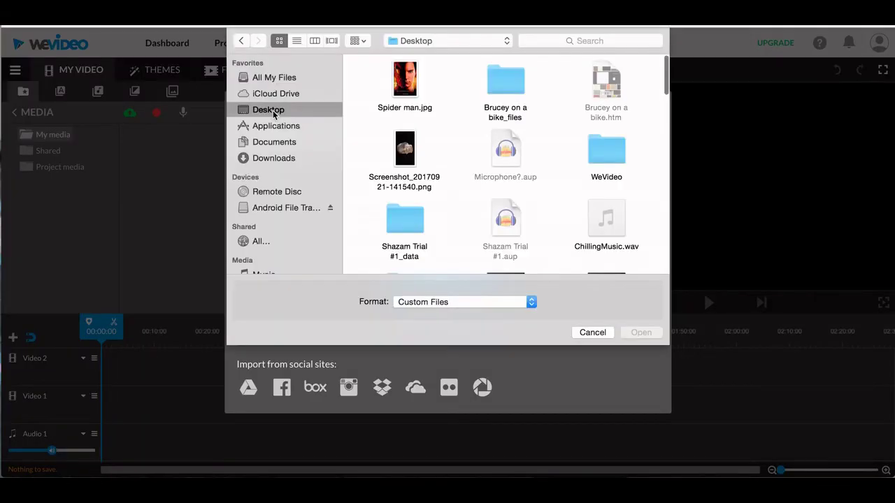
pyautogui.click(597, 157)
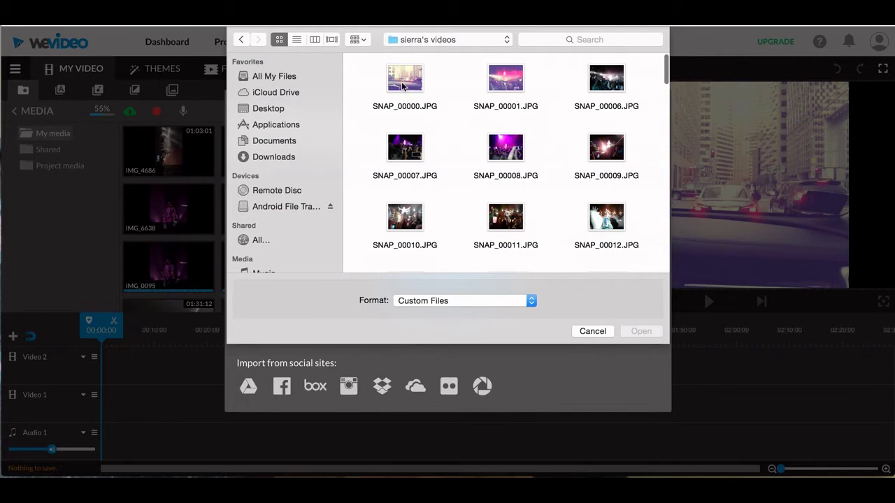
pyautogui.moveTo(361, 74); pyautogui.dragTo(657, 355)
# - Import the selected concert files and filter the media library to videos only
pyautogui.click(648, 336)
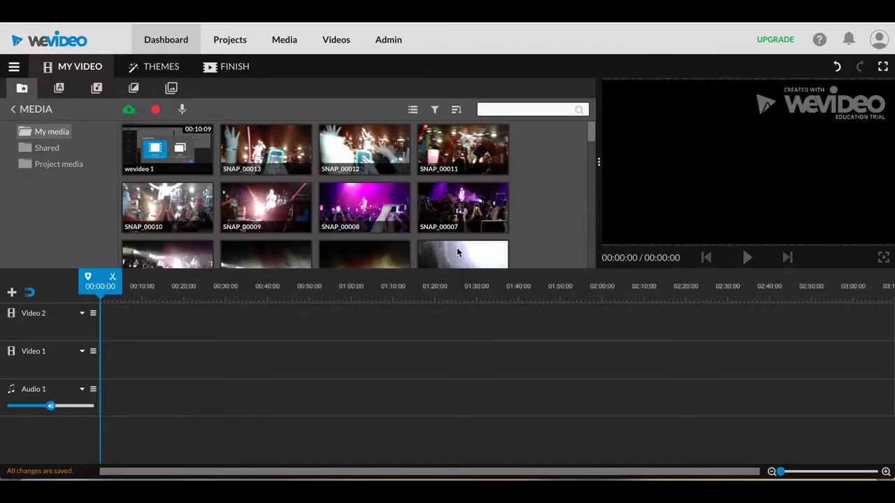
pyautogui.click(435, 109)
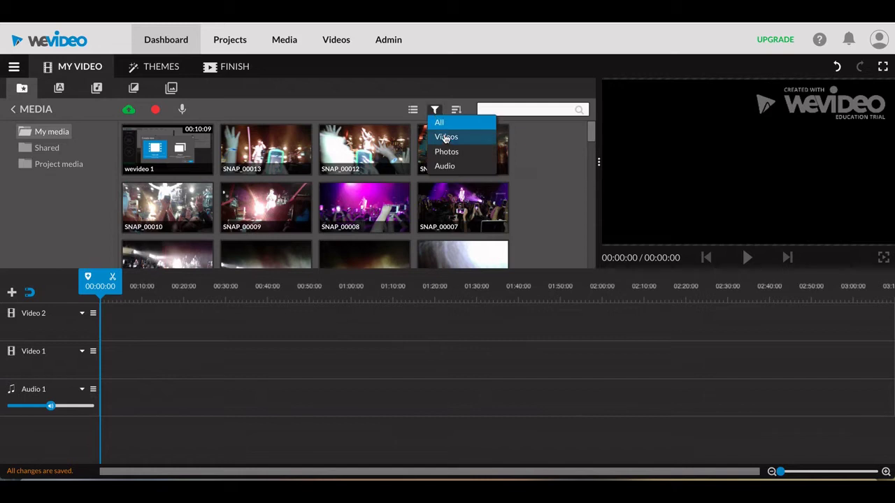
pyautogui.click(445, 138)
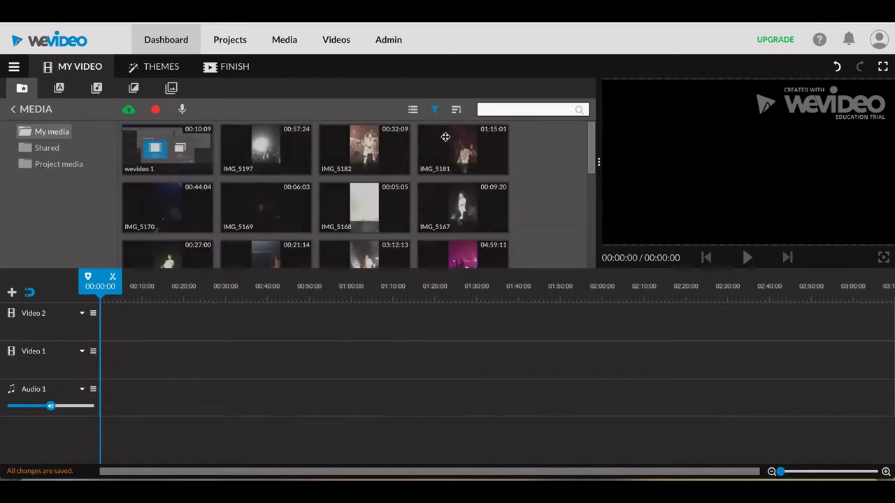
# - Place IMG_5167, IMG_4810, IMG_4732 and IMG_4812 in order along Video 1
pyautogui.scroll(-1, 445, 137)
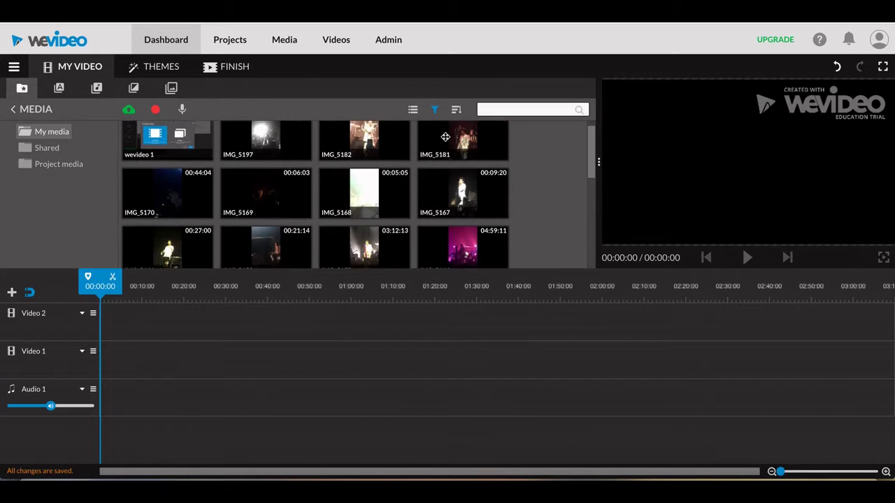
pyautogui.moveTo(454, 164); pyautogui.dragTo(125, 358)
pyautogui.scroll(-5, 394, 187)
pyautogui.moveTo(266, 208); pyautogui.dragTo(230, 360)
pyautogui.scroll(-1, 419, 203)
pyautogui.moveTo(463, 182); pyautogui.dragTo(489, 360)
pyautogui.moveTo(166, 180); pyautogui.dragTo(684, 379)
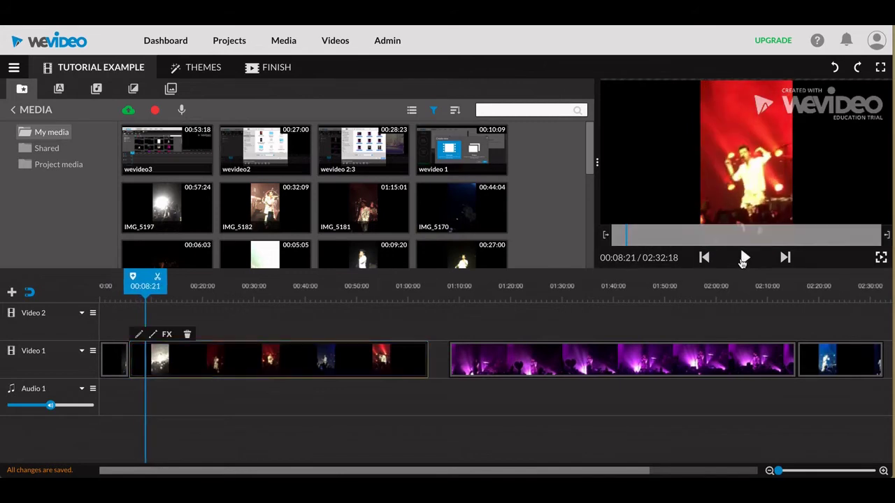
# - Split the Video 1 clip at 00:07:16
pyautogui.click(743, 259)
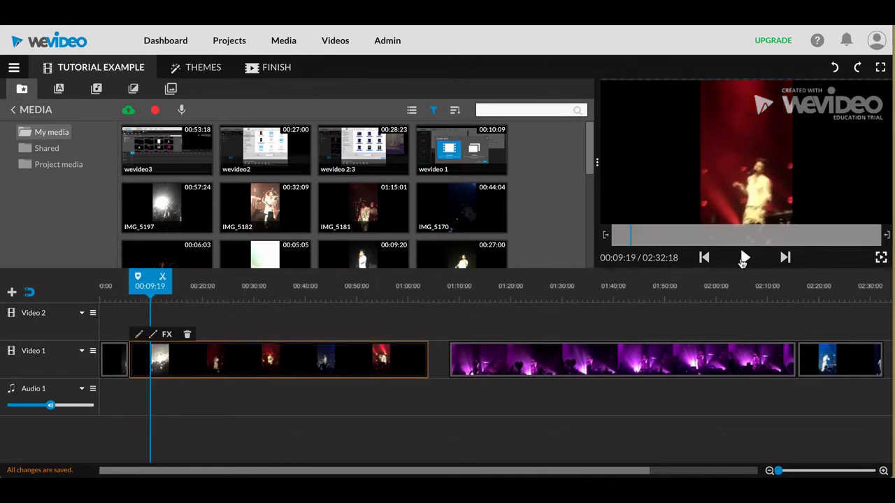
pyautogui.click(623, 241)
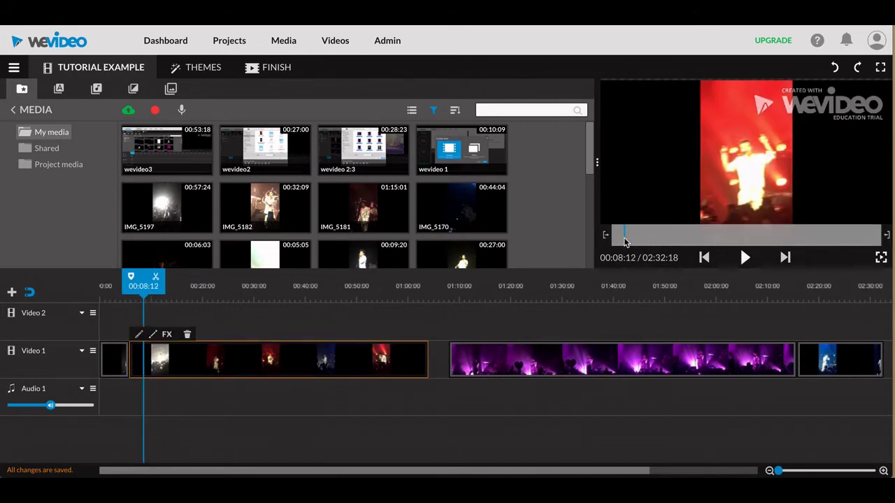
pyautogui.click(620, 241)
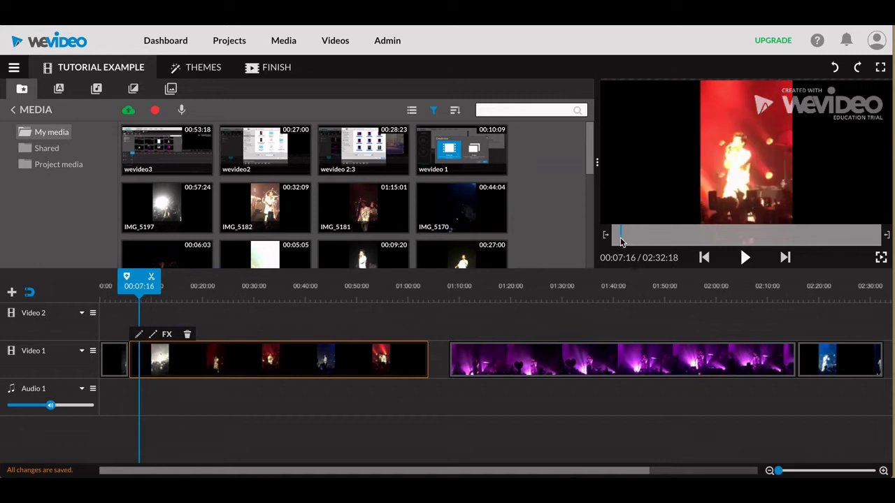
pyautogui.click(151, 278)
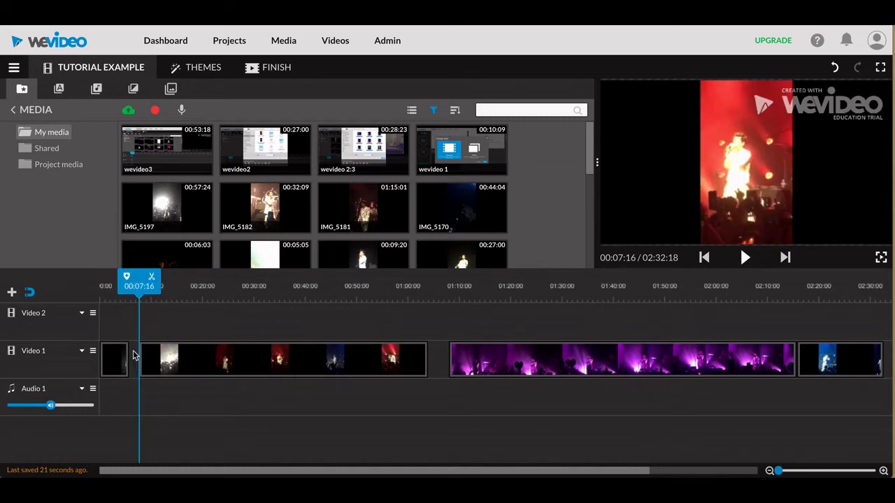
# - Preview the following clips and delete the unwanted clip at 00:45:09 from Video 1
pyautogui.click(184, 359)
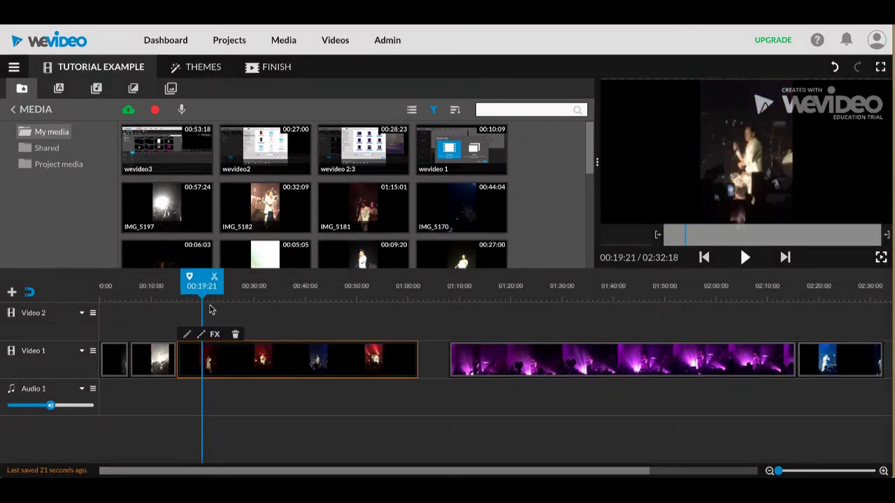
pyautogui.click(745, 257)
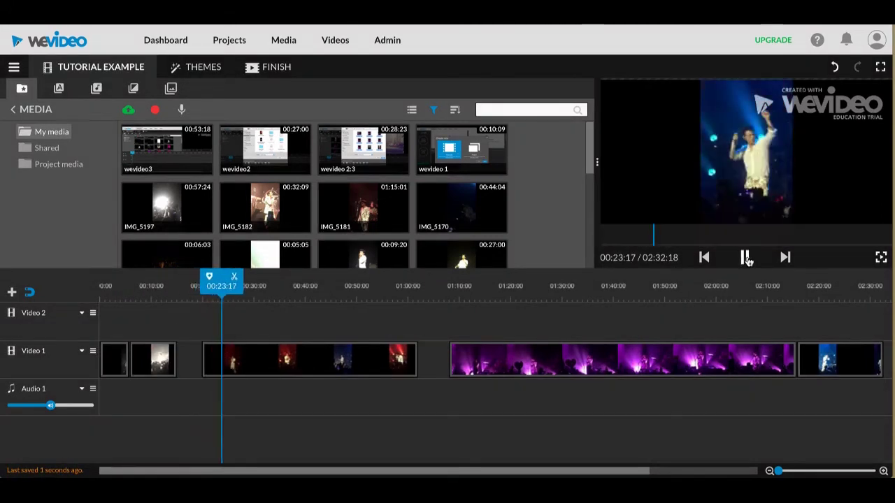
pyautogui.click(745, 257)
pyautogui.click(333, 360)
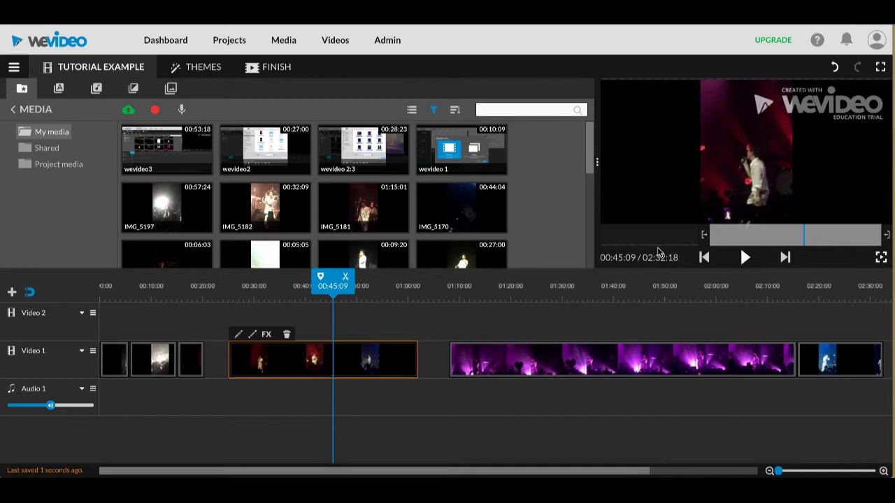
pyautogui.press('space')
pyautogui.press('space')
pyautogui.click(287, 338)
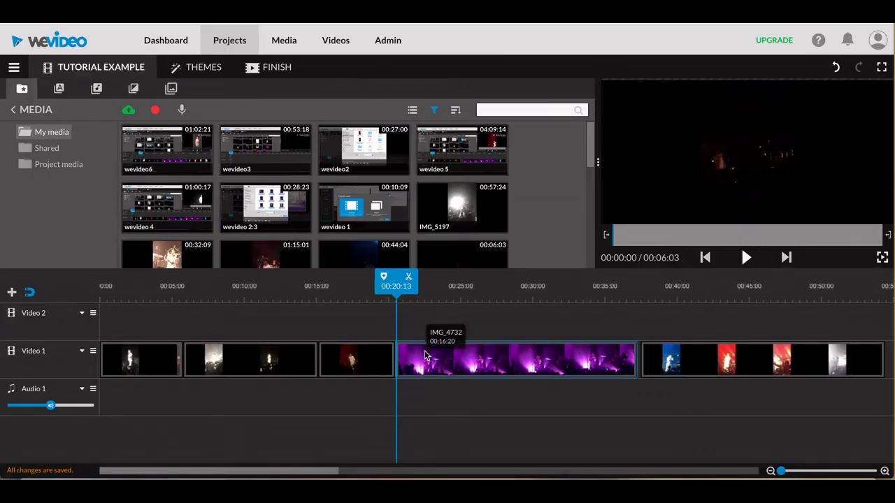
pyautogui.click(425, 356)
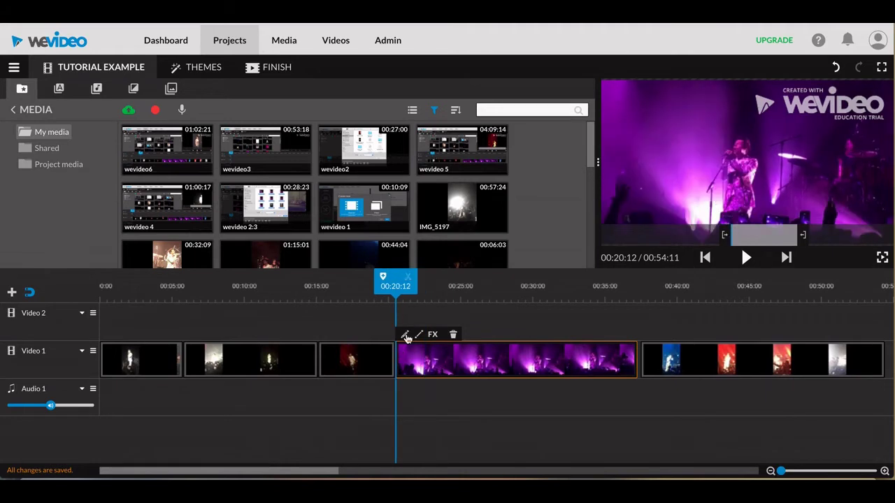
# - Speed a 20.44-second range of IMG_4732 up to 5x and preview the result
pyautogui.click(404, 335)
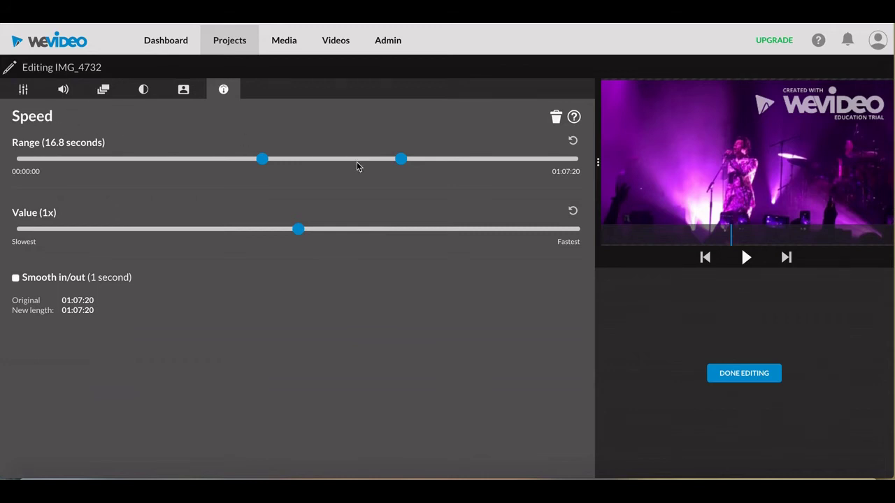
pyautogui.moveTo(402, 160); pyautogui.dragTo(432, 162)
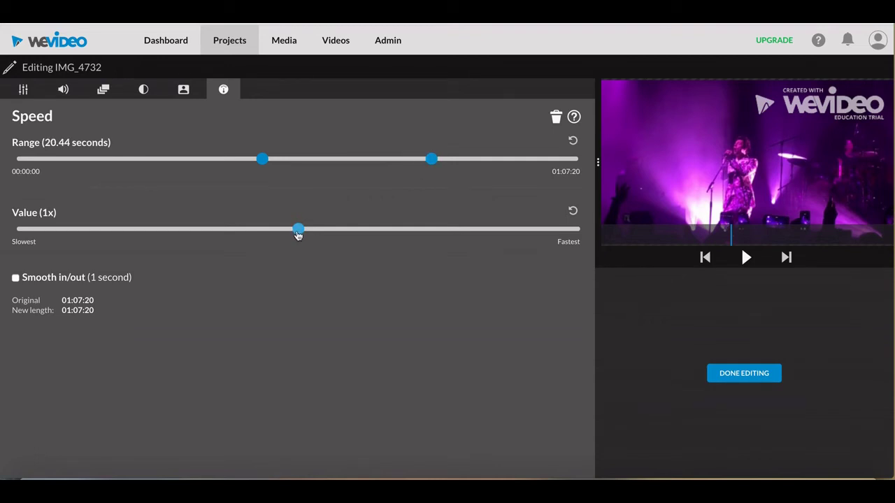
pyautogui.moveTo(297, 234); pyautogui.dragTo(430, 232)
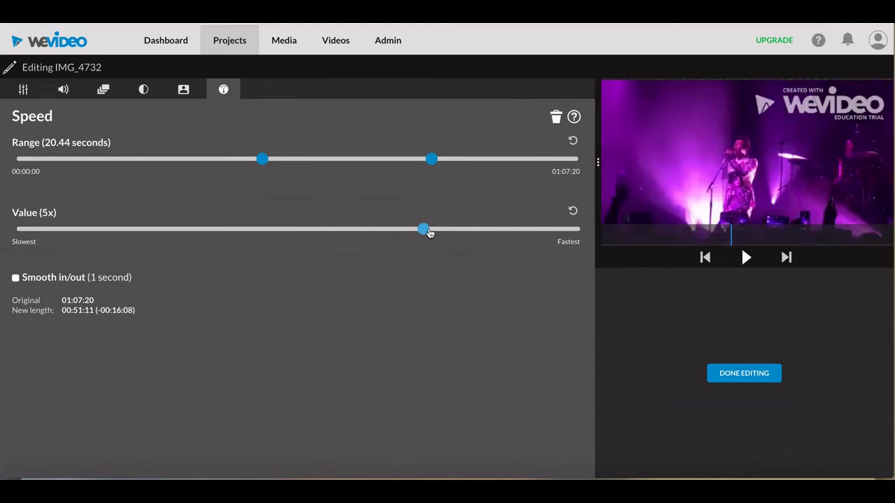
pyautogui.click(746, 258)
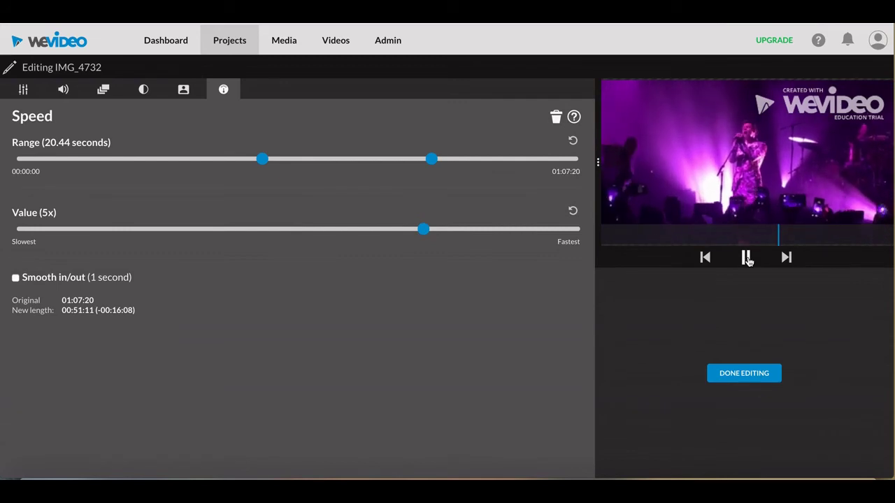
pyautogui.click(746, 257)
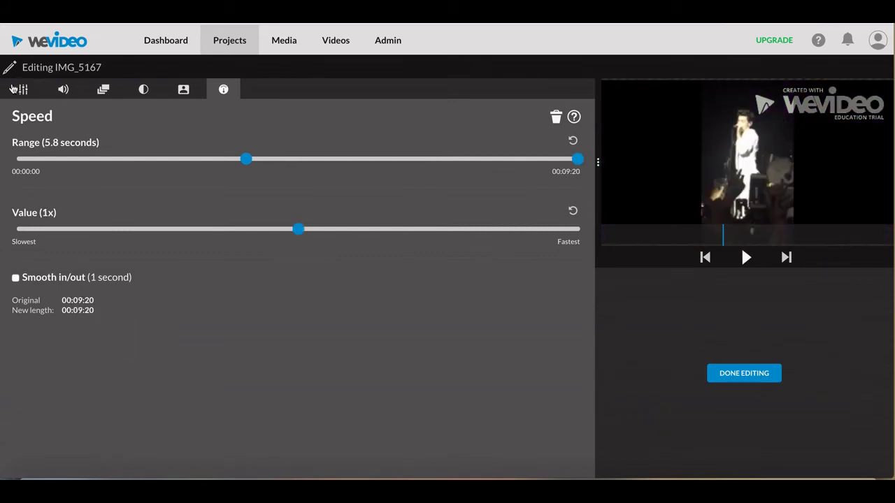
# - Rotate IMG_5167 through full 90° turns and flip and mirror it, ending in its original orientation
pyautogui.click(18, 93)
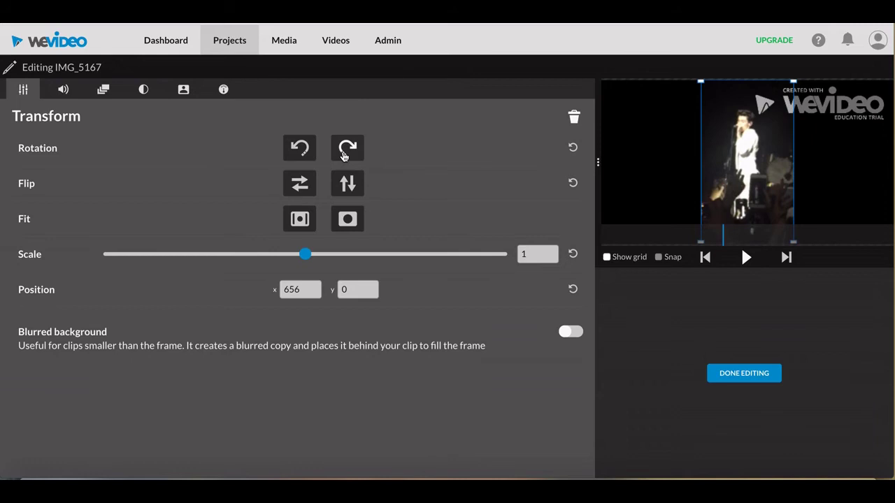
pyautogui.click(343, 155)
pyautogui.click(344, 156)
pyautogui.click(343, 155)
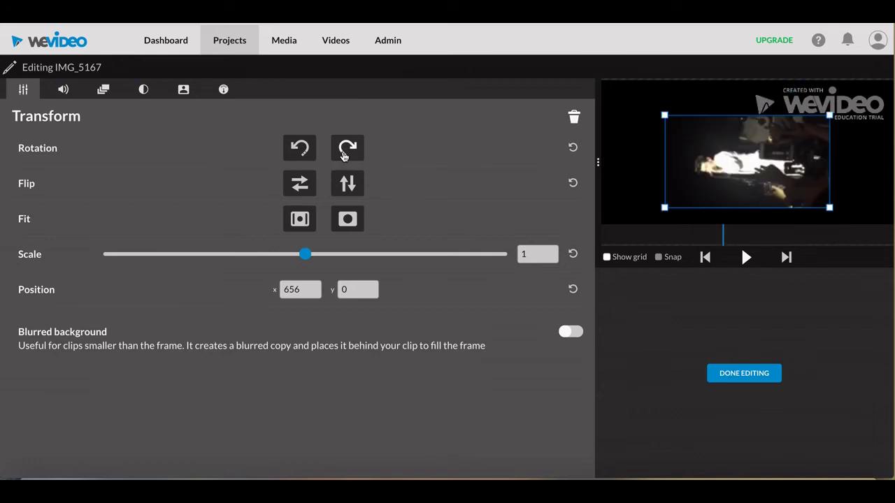
pyautogui.click(343, 155)
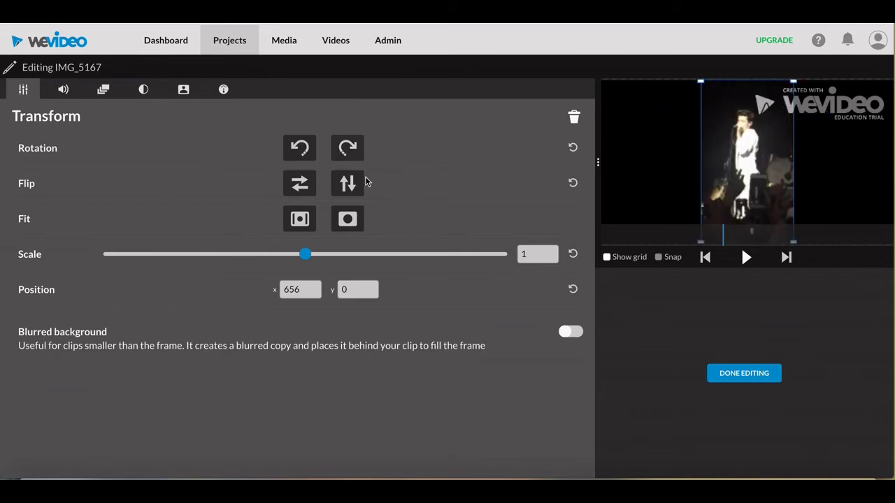
pyautogui.click(353, 184)
pyautogui.click(353, 184)
pyautogui.click(311, 191)
pyautogui.click(313, 193)
# - Try fill and fit, scale IMG_5167 to 2, reset its position to 0, 0, and check volume at 100
pyautogui.click(337, 224)
pyautogui.click(299, 221)
pyautogui.moveTo(304, 254)
pyautogui.mouseDown()
pyautogui.moveTo(359, 256)
pyautogui.moveTo(247, 257)
pyautogui.moveTo(305, 258)
pyautogui.mouseUp()
pyautogui.click(313, 292)
pyautogui.click(361, 291)
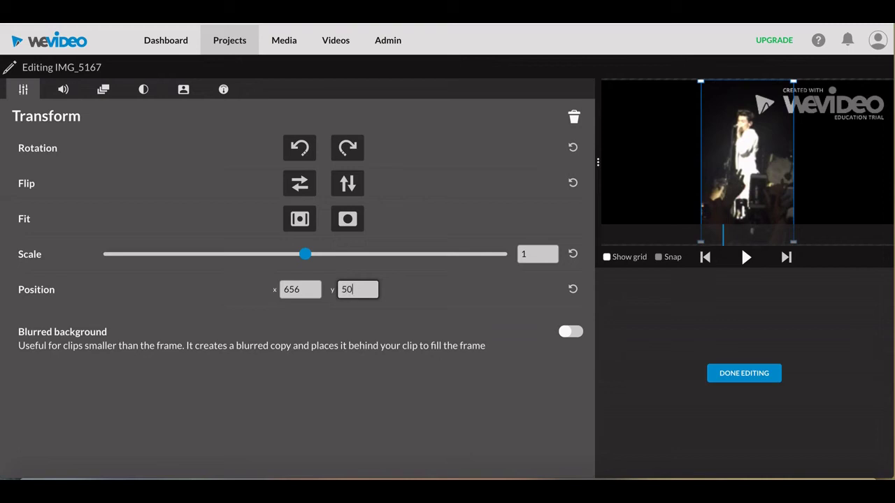
pyautogui.click(573, 290)
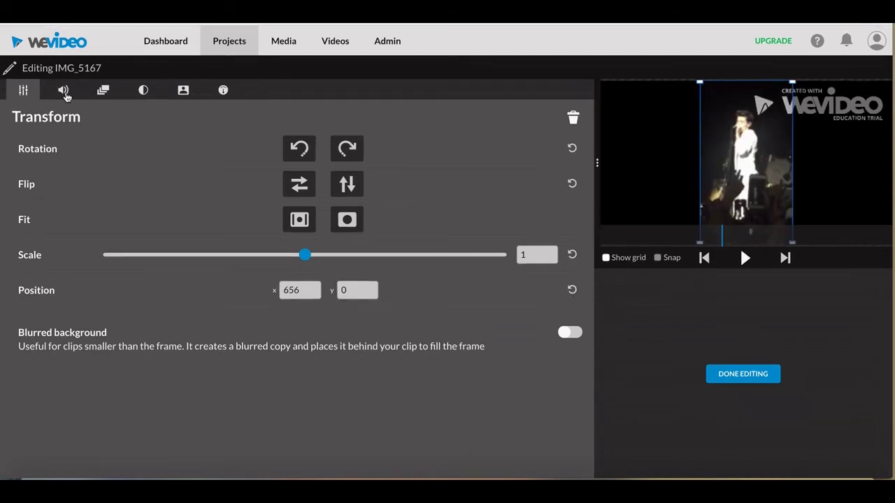
pyautogui.click(63, 91)
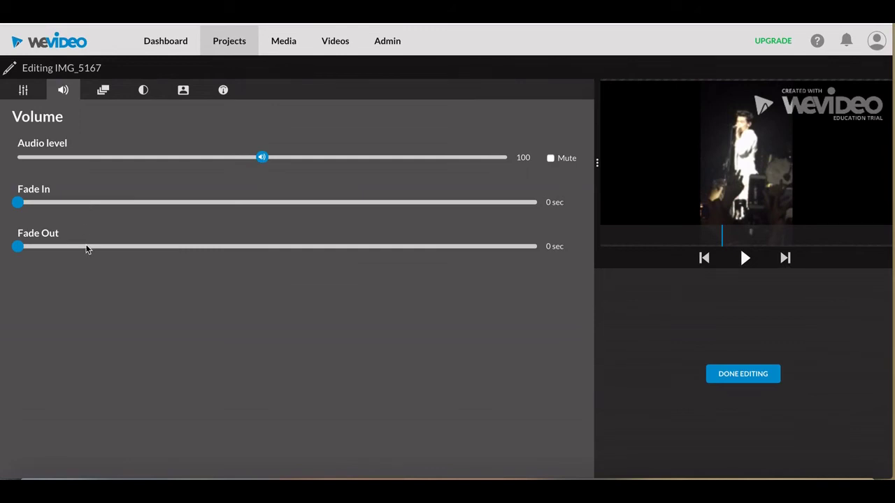
# - Show IMG_5167's animation keyframes, starting at scale 1 and position 656, 0
pyautogui.click(104, 90)
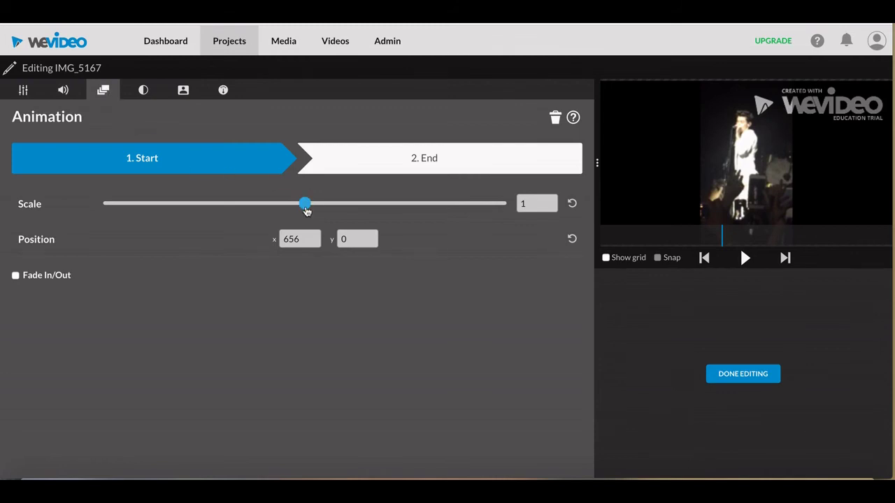
pyautogui.moveTo(305, 210); pyautogui.dragTo(325, 209)
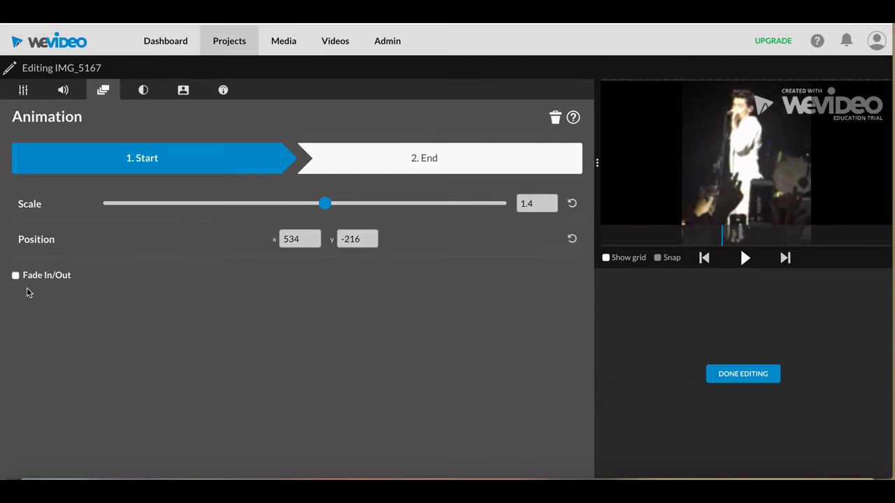
pyautogui.click(409, 168)
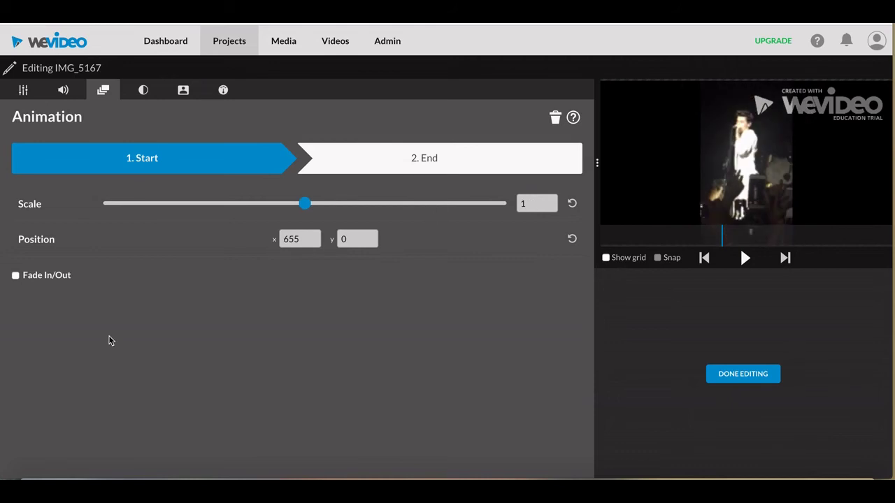
# - Test IMG_5167's brightness at 28, contrast and saturation, returning brightness to 0
pyautogui.click(144, 91)
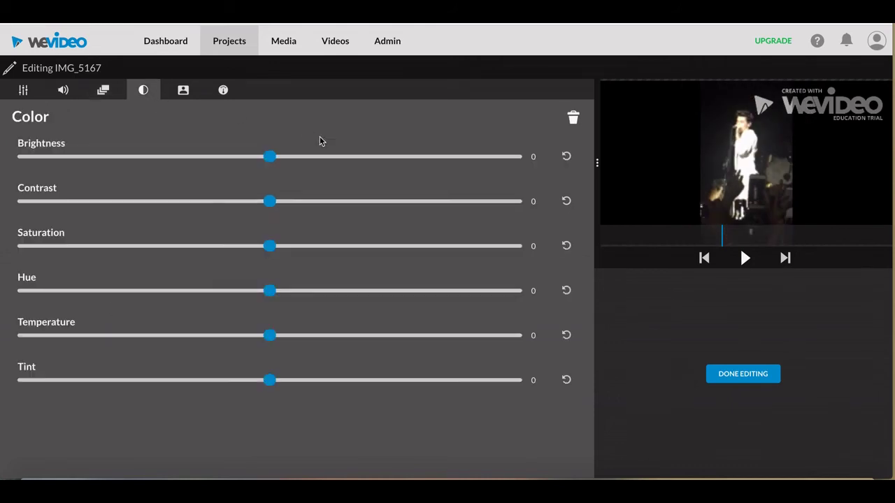
pyautogui.click(338, 157)
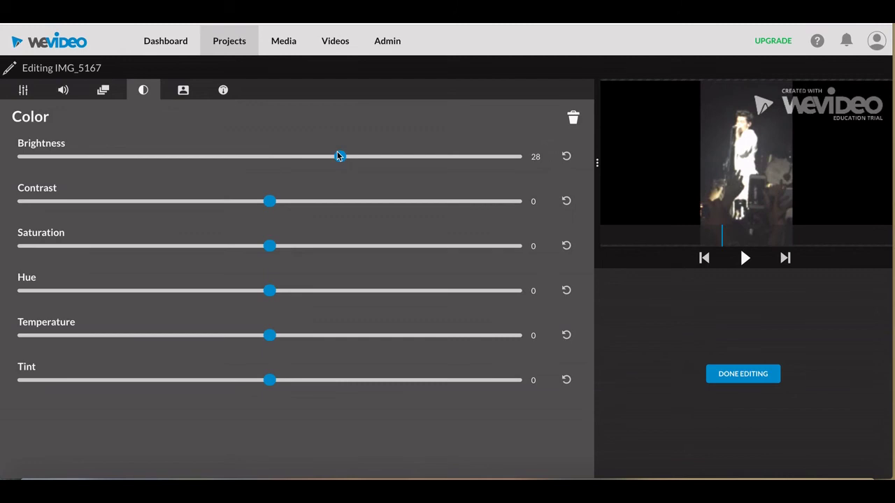
pyautogui.moveTo(339, 157); pyautogui.dragTo(271, 166)
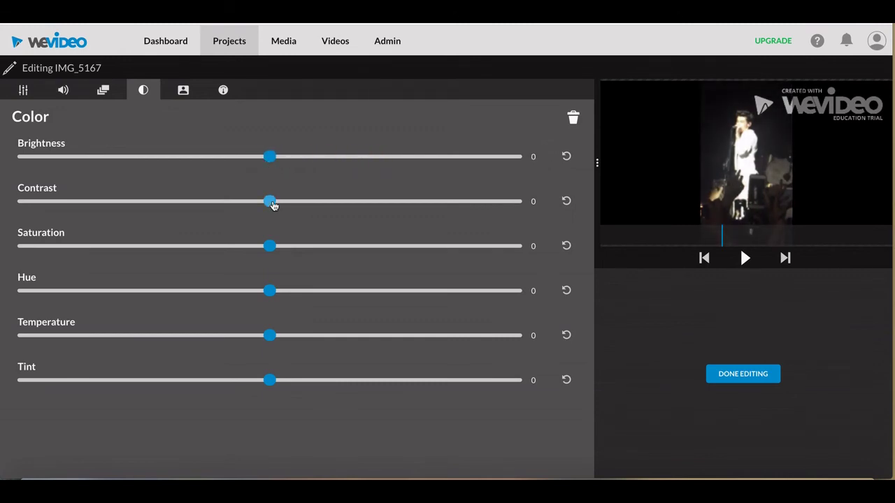
pyautogui.moveTo(273, 204)
pyautogui.mouseDown()
pyautogui.moveTo(383, 202)
pyautogui.moveTo(122, 199)
pyautogui.moveTo(274, 202)
pyautogui.mouseUp()
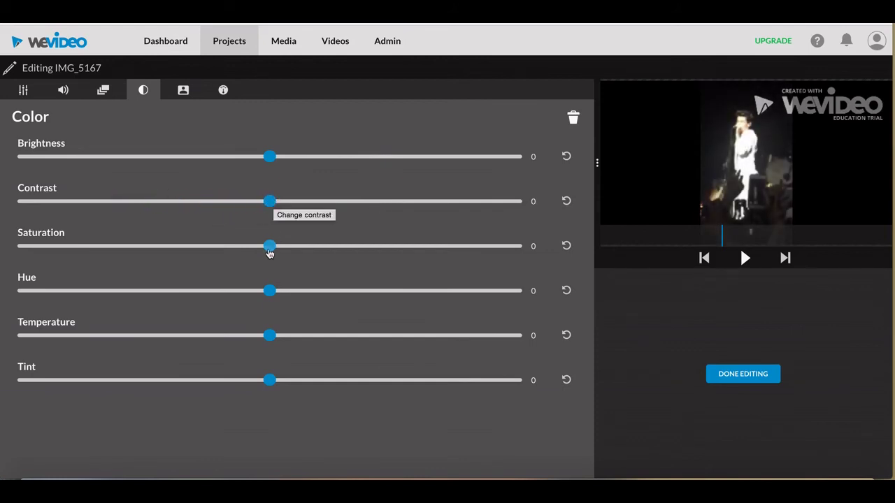
pyautogui.moveTo(270, 246)
pyautogui.mouseDown()
pyautogui.moveTo(351, 251)
pyautogui.moveTo(194, 246)
pyautogui.moveTo(304, 252)
pyautogui.moveTo(269, 253)
pyautogui.mouseUp()
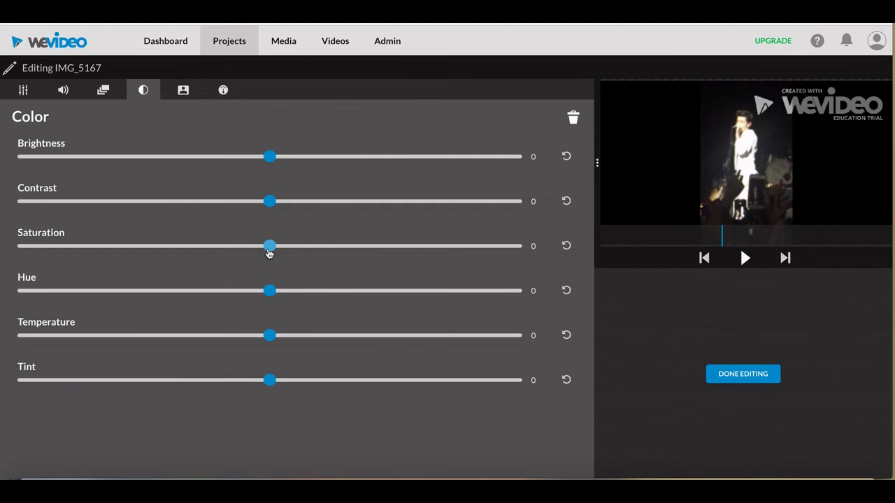
# - Test hue at 36, colour temperature and tint, then return the tint to neutral
pyautogui.moveTo(270, 290)
pyautogui.mouseDown()
pyautogui.moveTo(372, 290)
pyautogui.moveTo(122, 277)
pyautogui.moveTo(423, 273)
pyautogui.moveTo(496, 292)
pyautogui.moveTo(308, 308)
pyautogui.moveTo(270, 292)
pyautogui.mouseUp()
pyautogui.moveTo(271, 337)
pyautogui.mouseDown()
pyautogui.moveTo(426, 335)
pyautogui.moveTo(131, 337)
pyautogui.moveTo(272, 349)
pyautogui.mouseUp()
pyautogui.moveTo(272, 383); pyautogui.dragTo(123, 381)
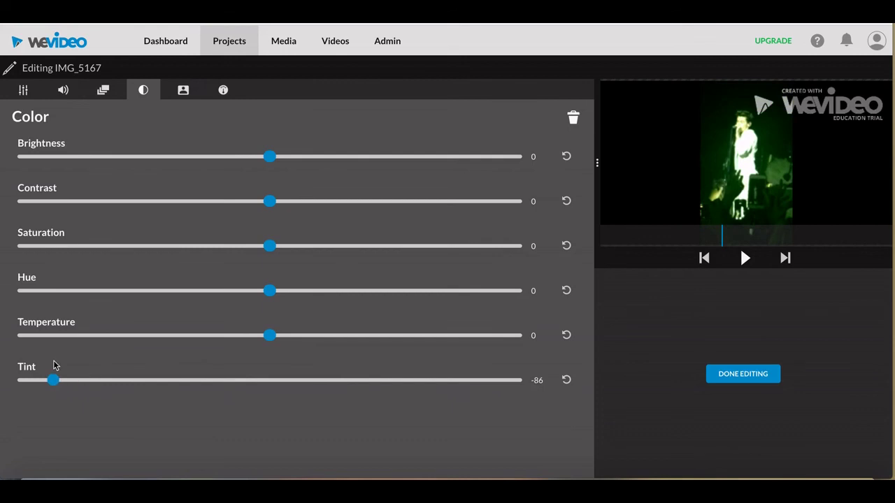
pyautogui.moveTo(55, 365); pyautogui.dragTo(275, 398)
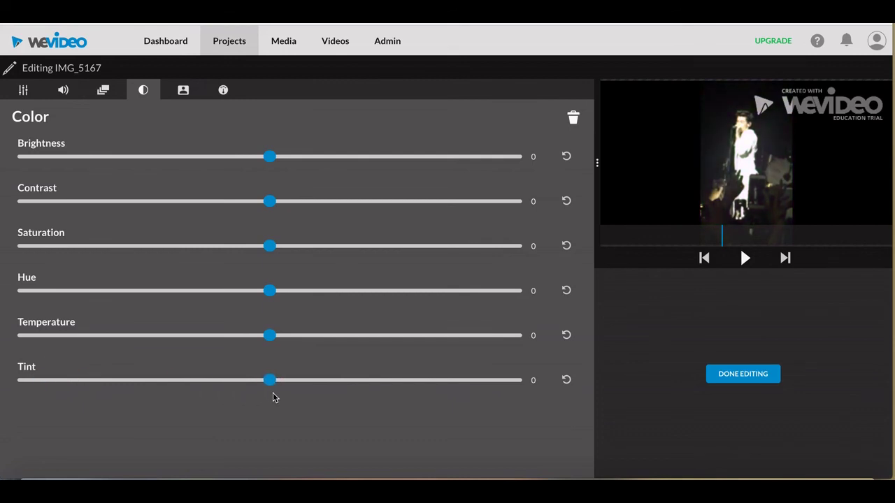
# - Use the eyedropper to key out black (#000000) from IMG_5167, isolating the white-clad singer
pyautogui.click(187, 91)
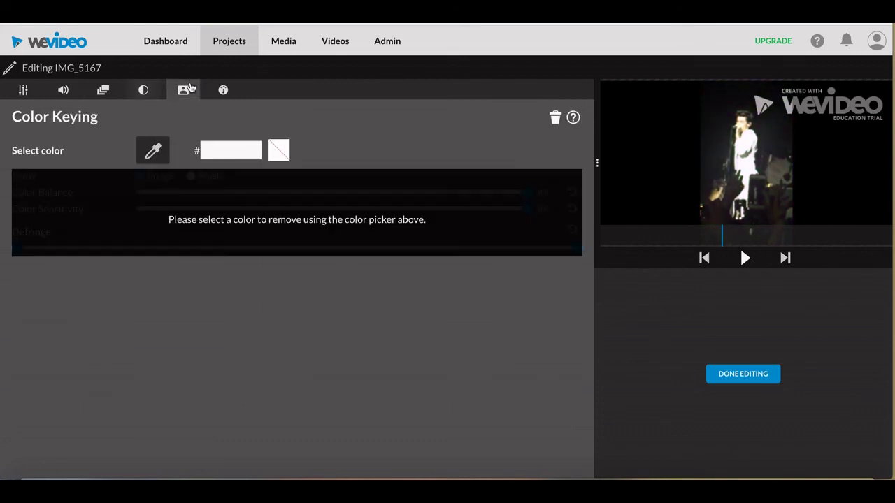
pyautogui.click(156, 151)
pyautogui.click(739, 138)
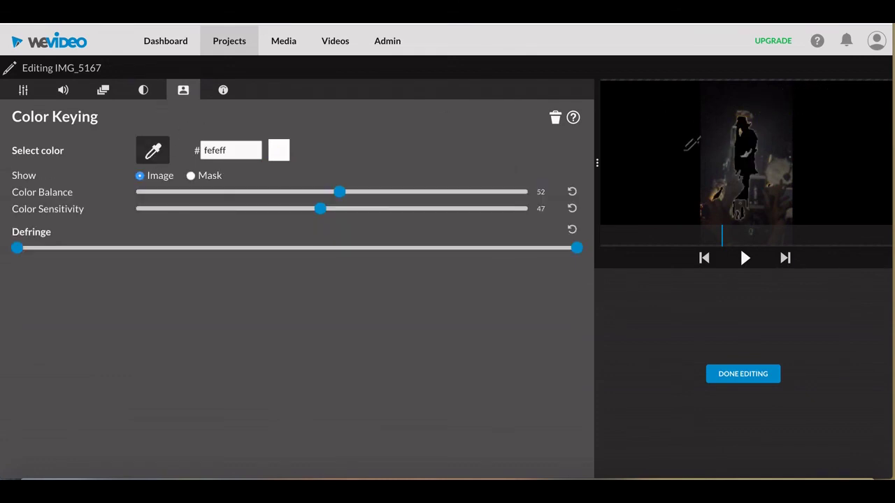
pyautogui.click(739, 166)
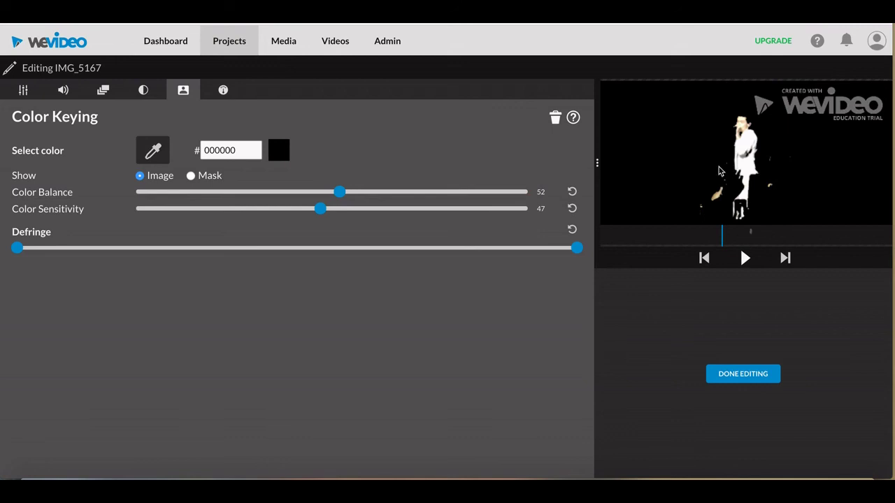